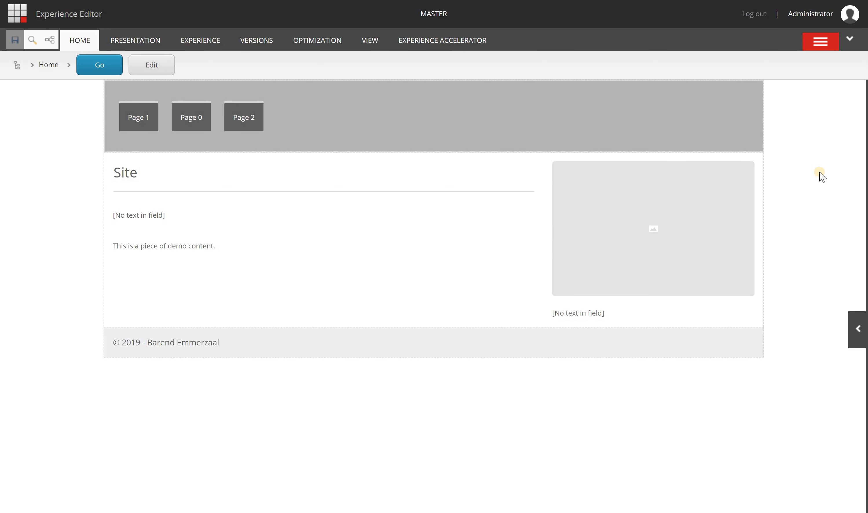
Step: Select the image component beside the Site text and show its More options
left_click(762, 159)
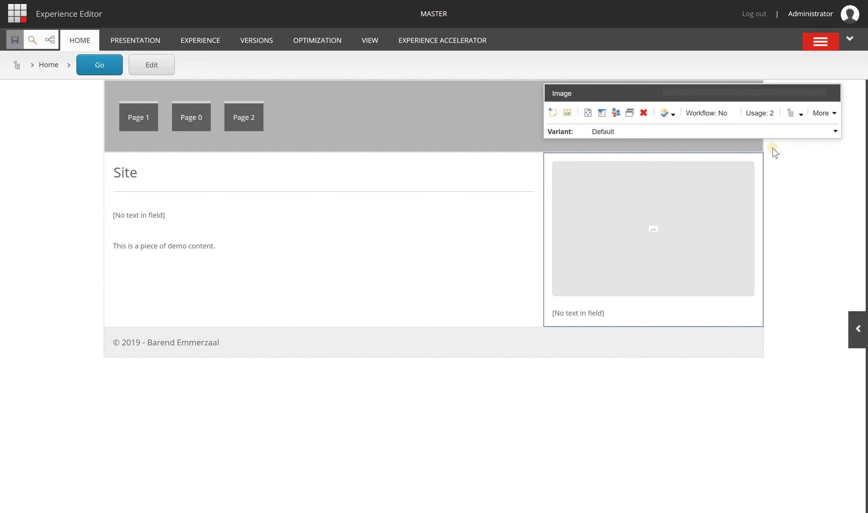
left_click(831, 121)
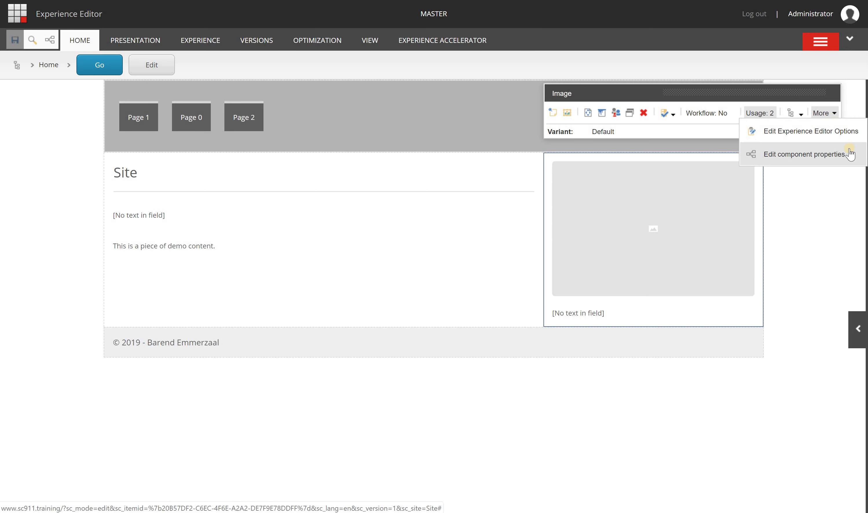
Step: Open the image's Control Properties and scroll to the Grid section, where Compact Phones is 12
left_click(821, 155)
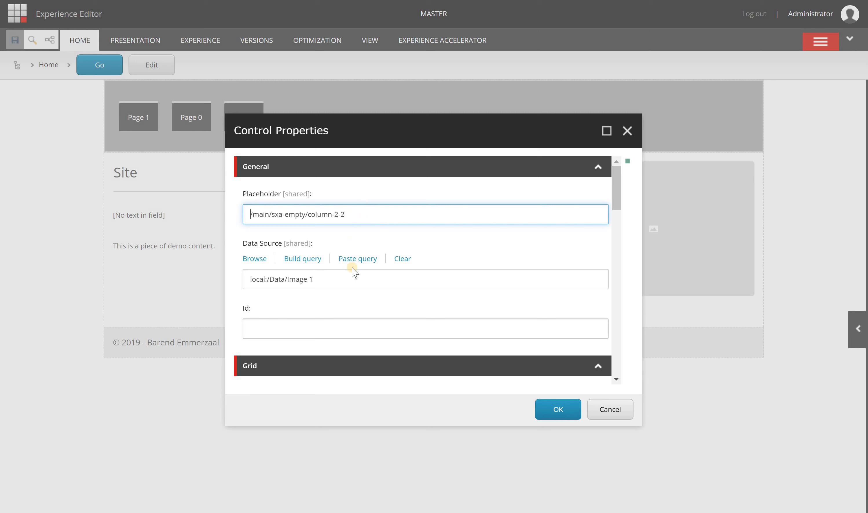
scroll(321, 299, "down", 4)
scroll(412, 260, "down", 1)
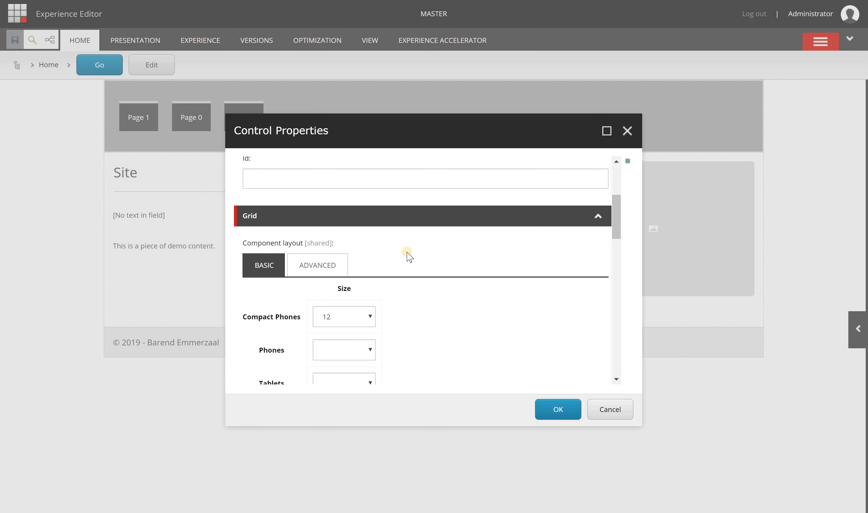
scroll(409, 257, "down", 1)
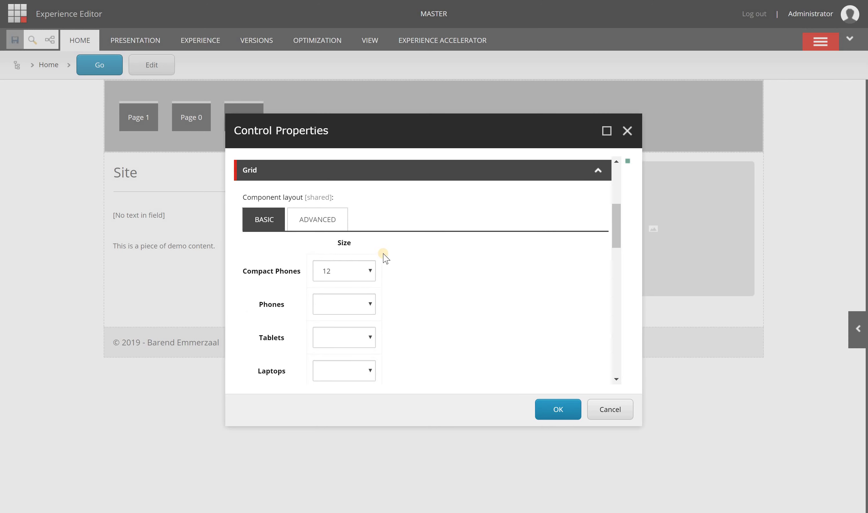
scroll(382, 254, "up", 2)
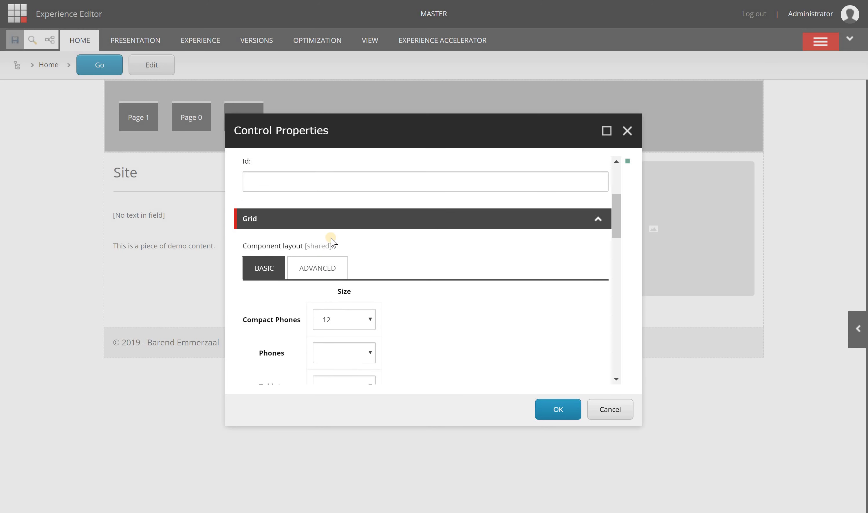
scroll(331, 243, "down", 1)
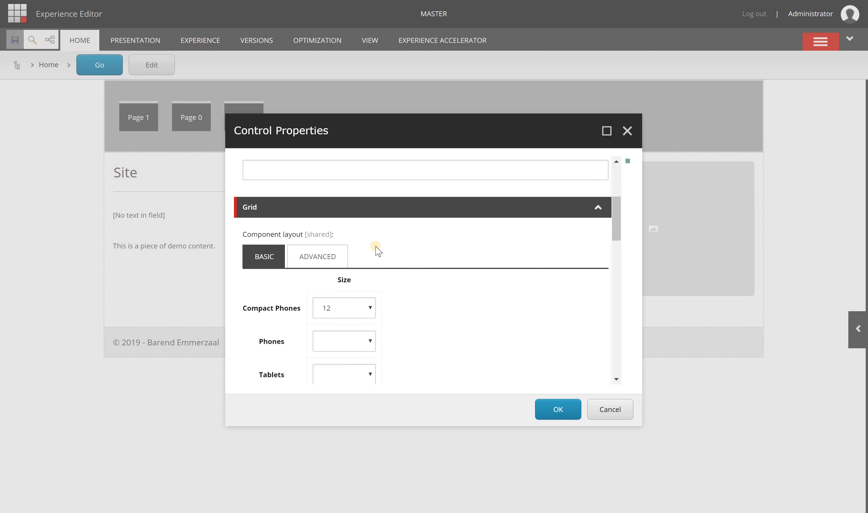
scroll(378, 249, "down", 3)
scroll(365, 261, "down", 2)
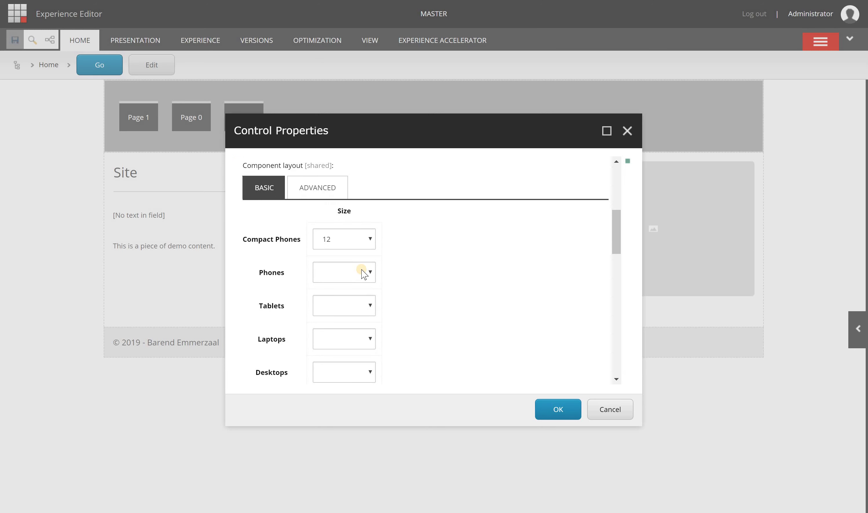
Step: Choose 3 as the image's Compact Phones grid size and confirm with OK
left_click(351, 239)
scroll(354, 24, "down", 1)
left_click(354, 23)
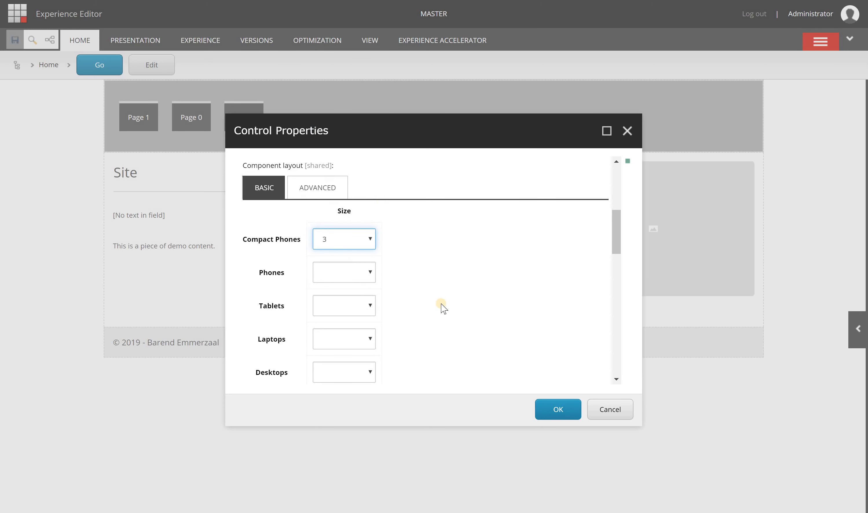
scroll(443, 309, "down", 1)
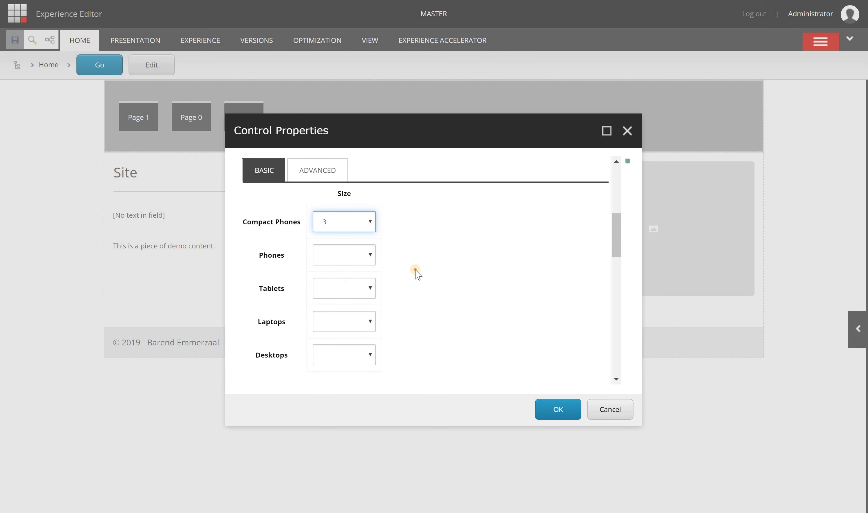
left_click(379, 234)
scroll(424, 268, "down", 5)
scroll(425, 268, "down", 5)
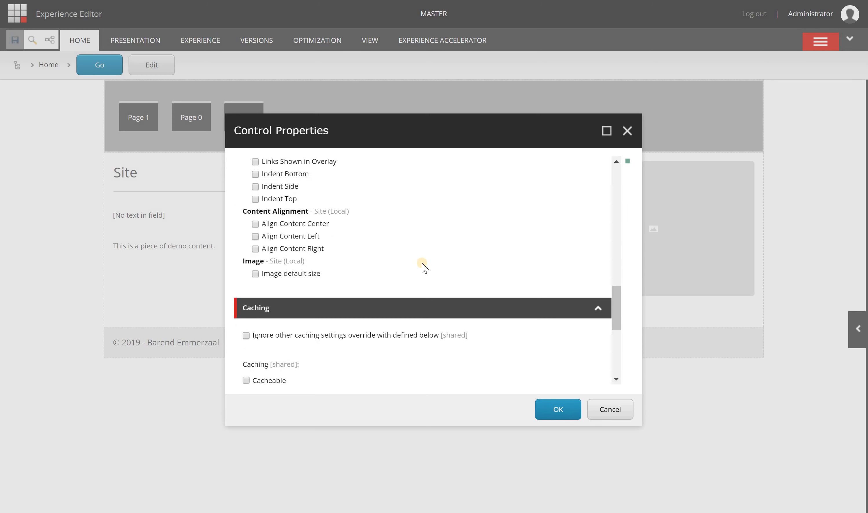
scroll(425, 268, "down", 6)
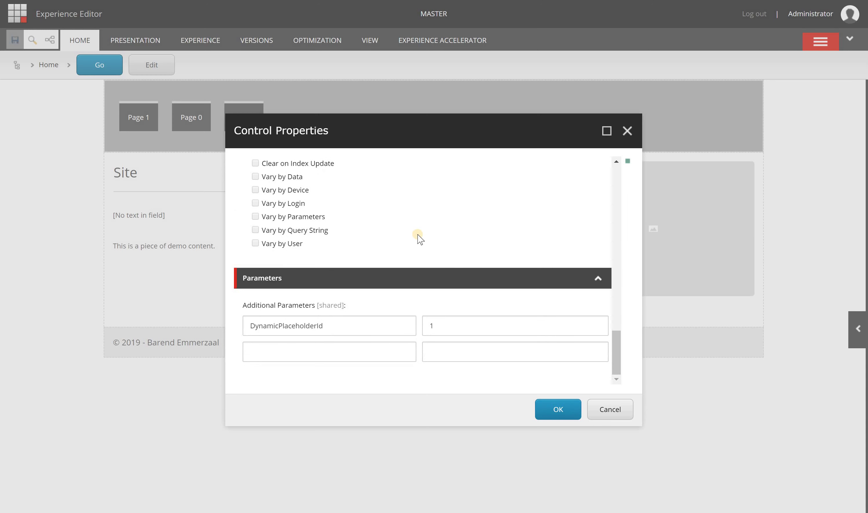
left_click(560, 409)
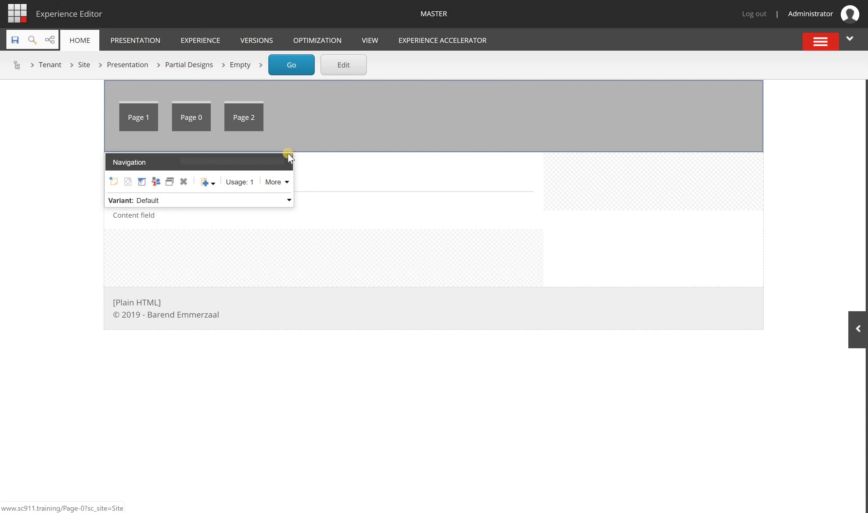
Step: Show the More options for the Navigation component on the Empty partial design
left_click(281, 181)
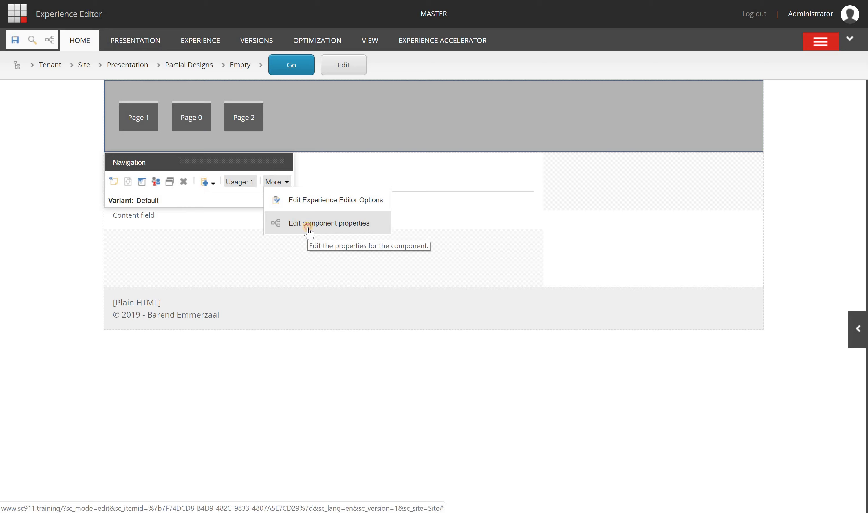
Step: In the Navigation component's Control Properties, choose Top Navigation Level 2 and confirm with OK
left_click(310, 226)
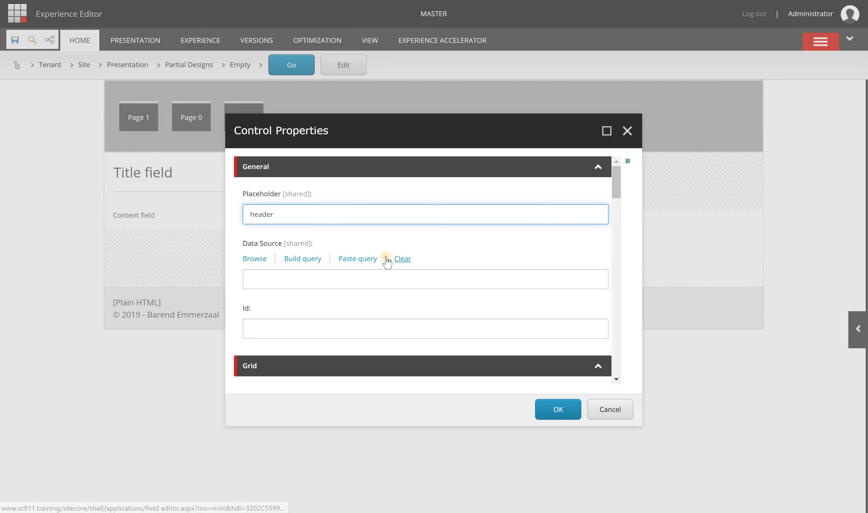
scroll(387, 262, "down", 9)
scroll(387, 262, "down", 10)
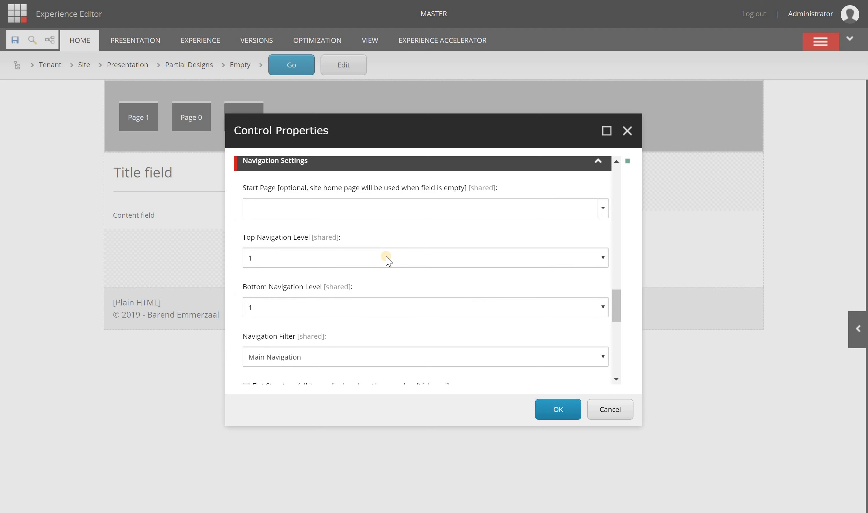
scroll(388, 261, "down", 1)
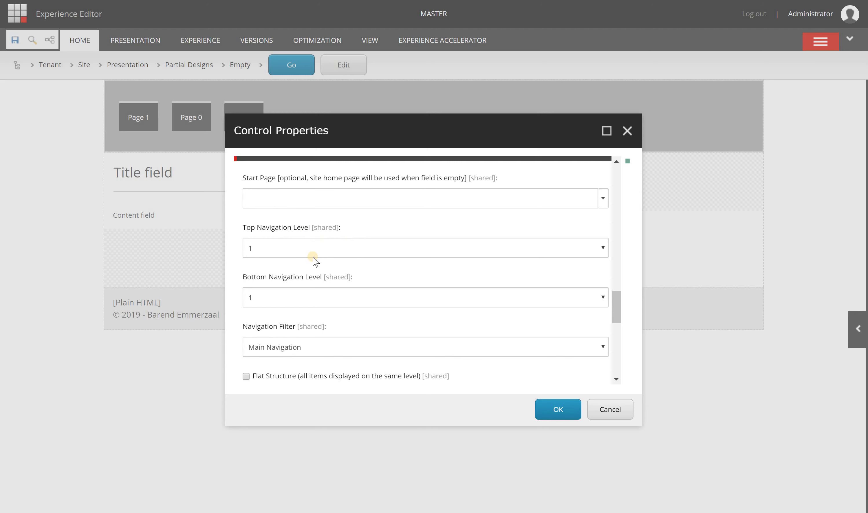
left_click(272, 251)
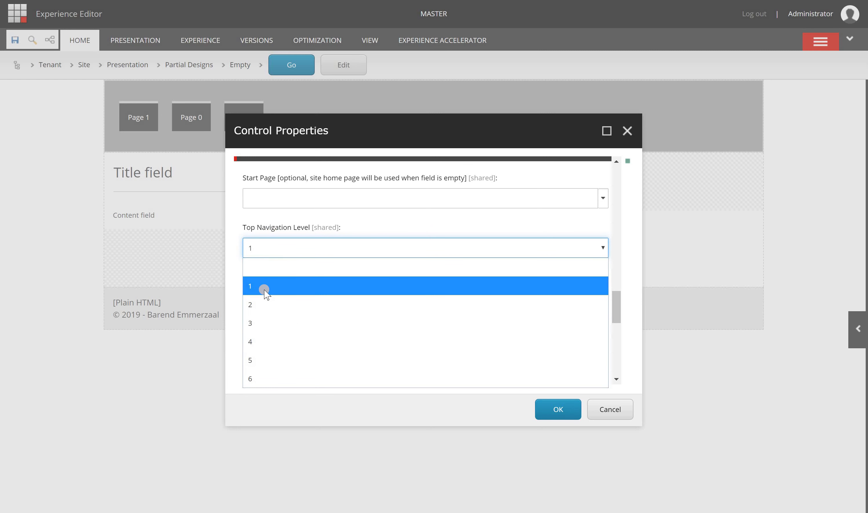
left_click(259, 304)
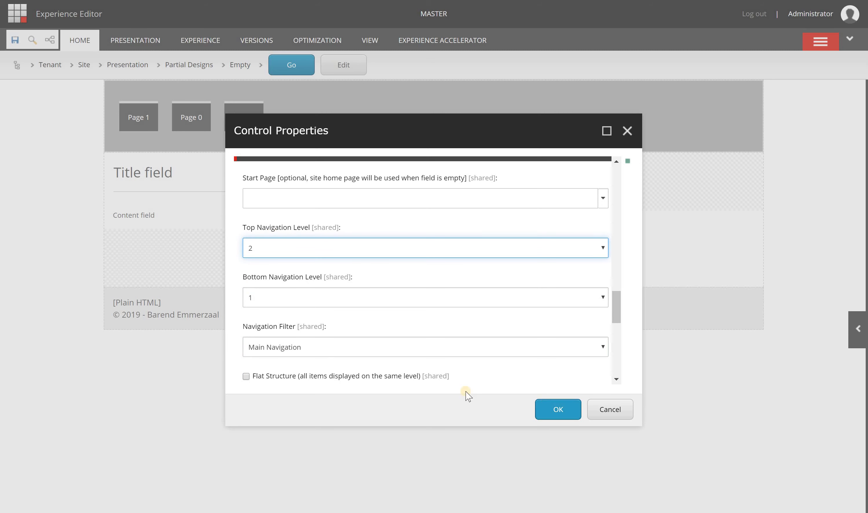
left_click(558, 409)
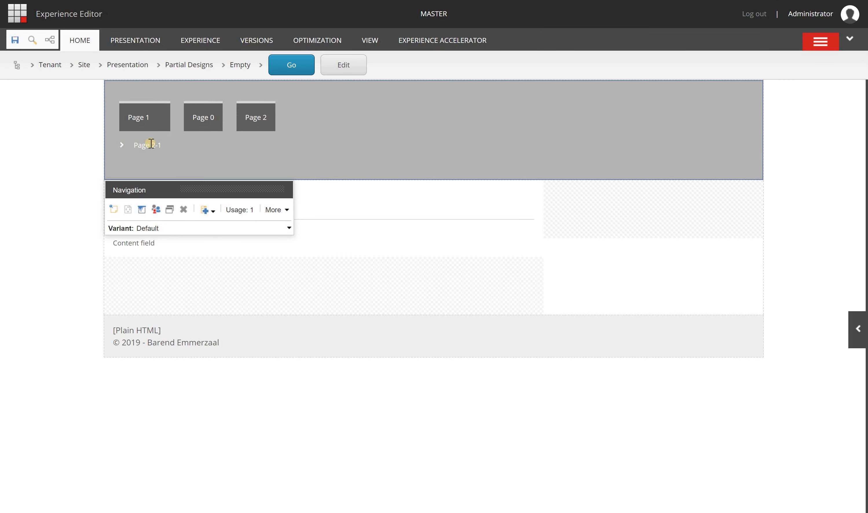
left_click(83, 133)
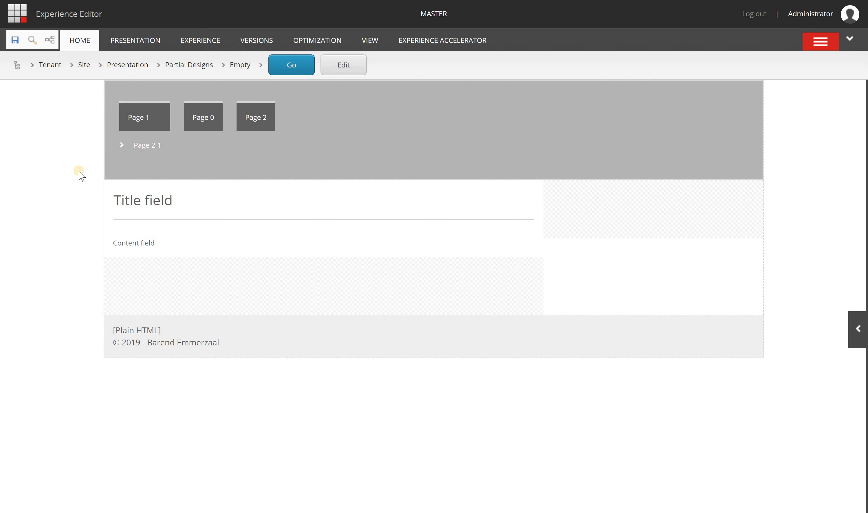
Step: Open the page's Presentation Details on the FINAL LAYOUT view
left_click(143, 43)
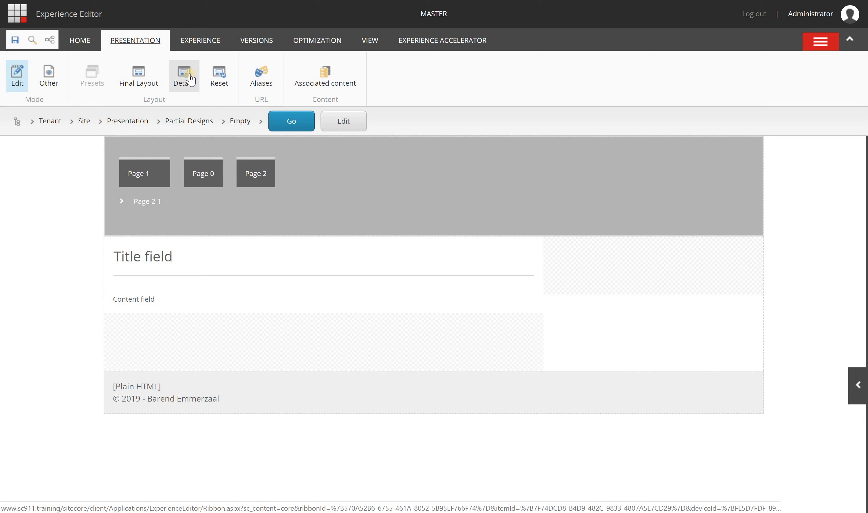
left_click(190, 78)
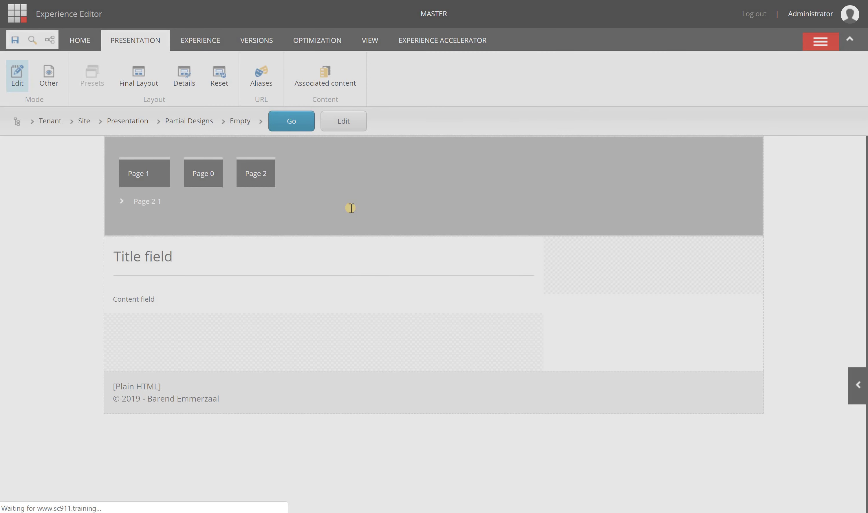
left_click(403, 157)
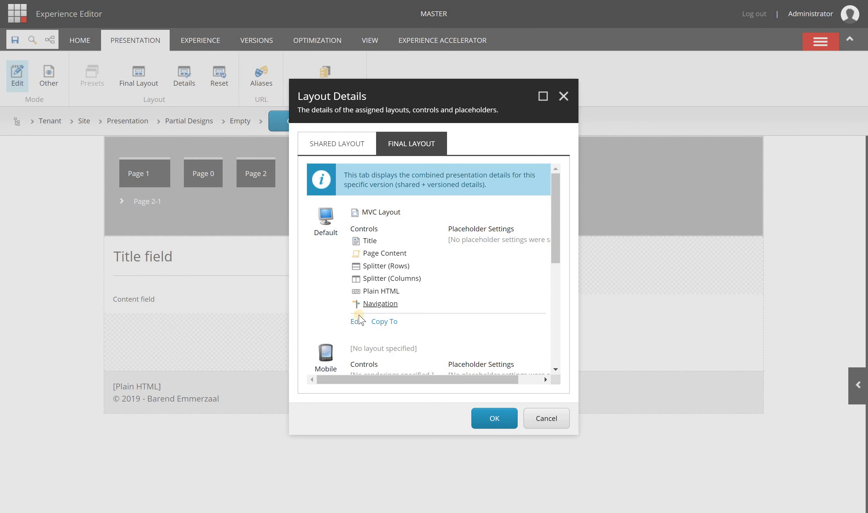
Step: Review the Navigation component's properties, then close both dialogs without changes
left_click(357, 305)
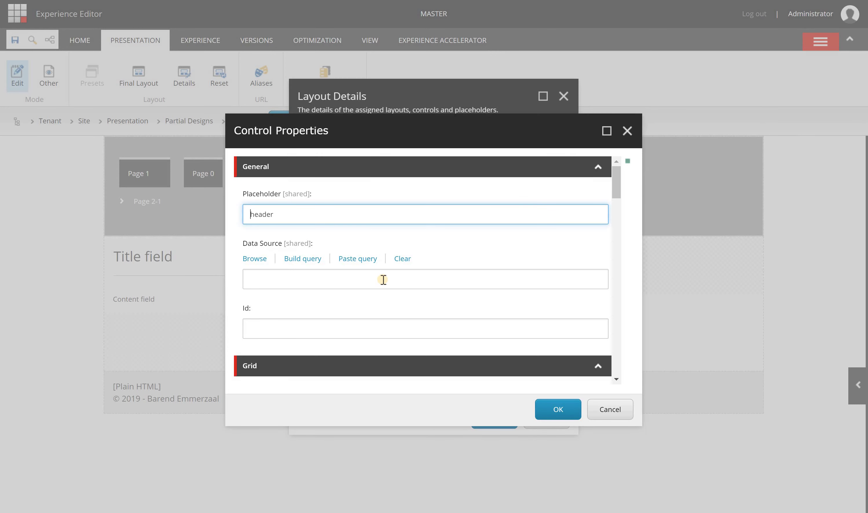
scroll(383, 280, "down", 10)
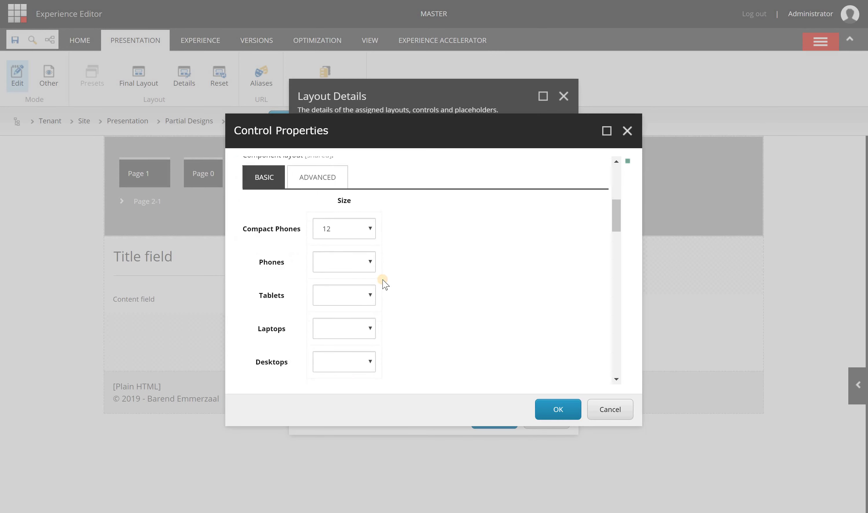
scroll(383, 279, "down", 6)
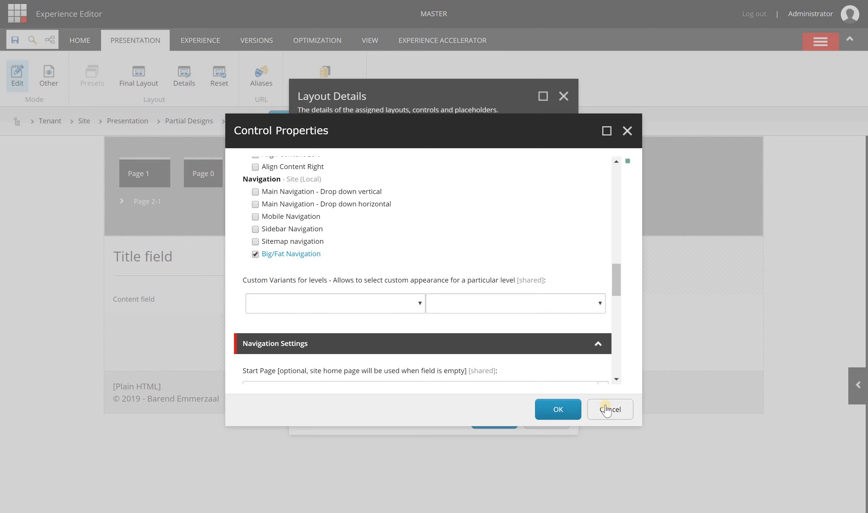
left_click(556, 415)
left_click(558, 474)
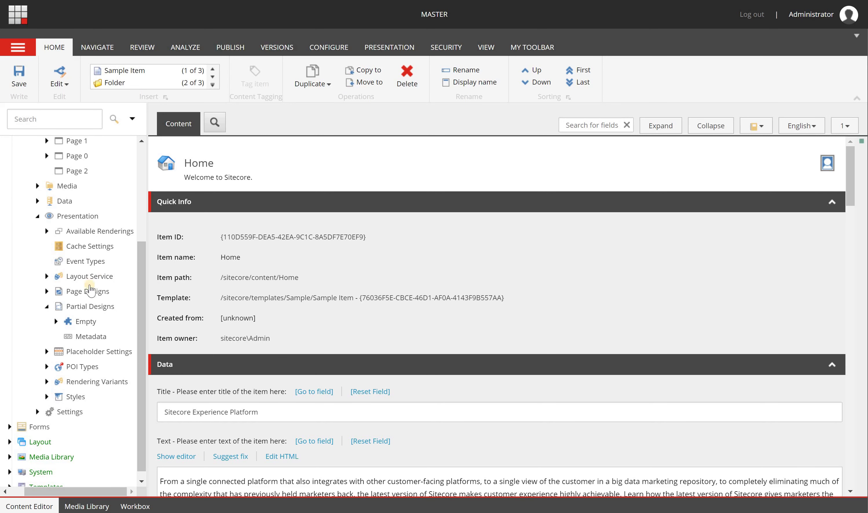
Step: Select Tenant > Site > Home in the content tree and show its Presentation ribbon
scroll(85, 278, "up", 5)
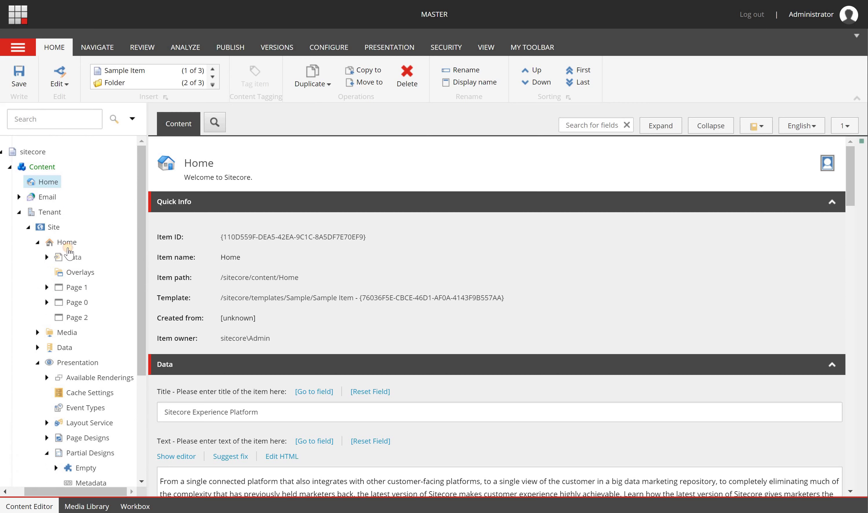
left_click(67, 243)
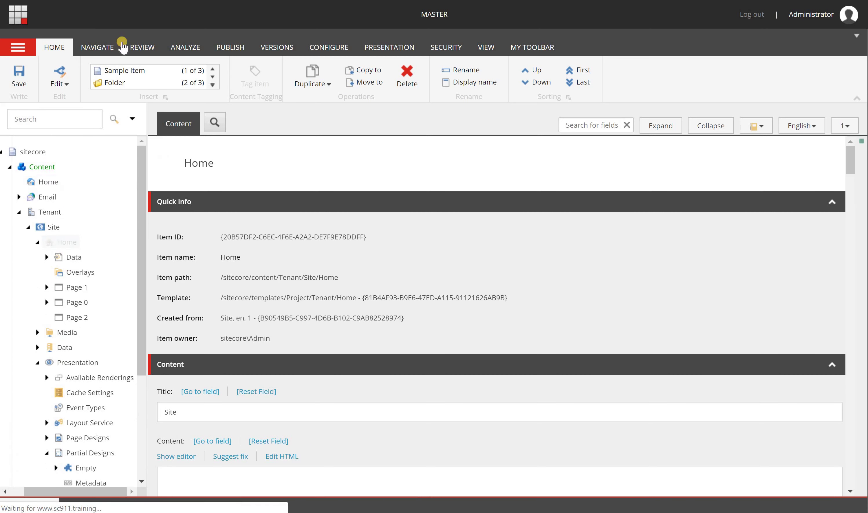
left_click(366, 48)
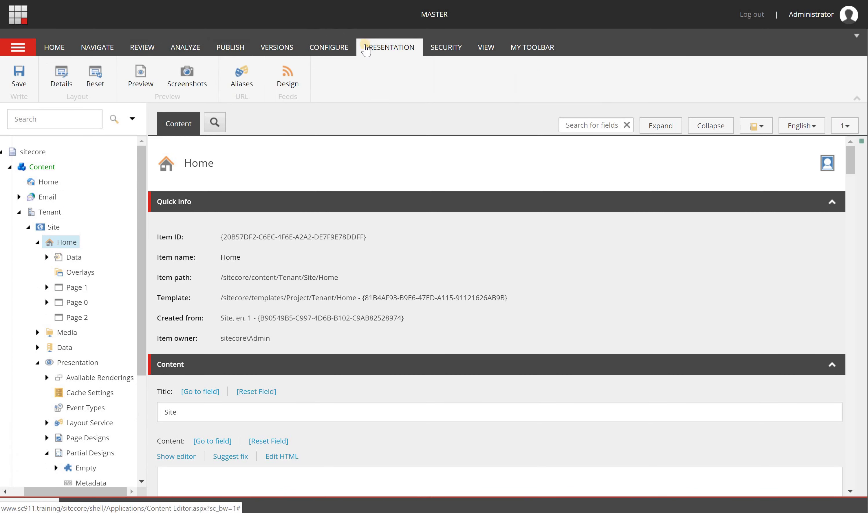
Step: Review the Rich Text properties in the Home item's FINAL LAYOUT, then cancel both dialogs
left_click(63, 84)
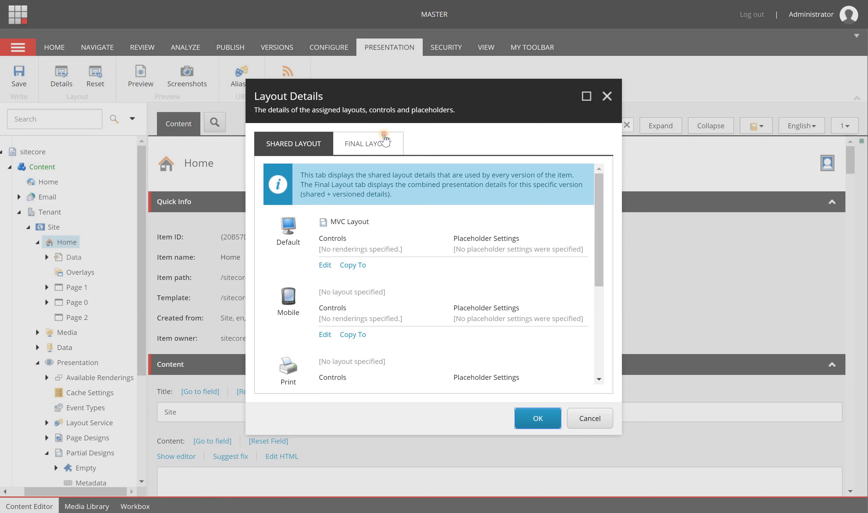
left_click(379, 150)
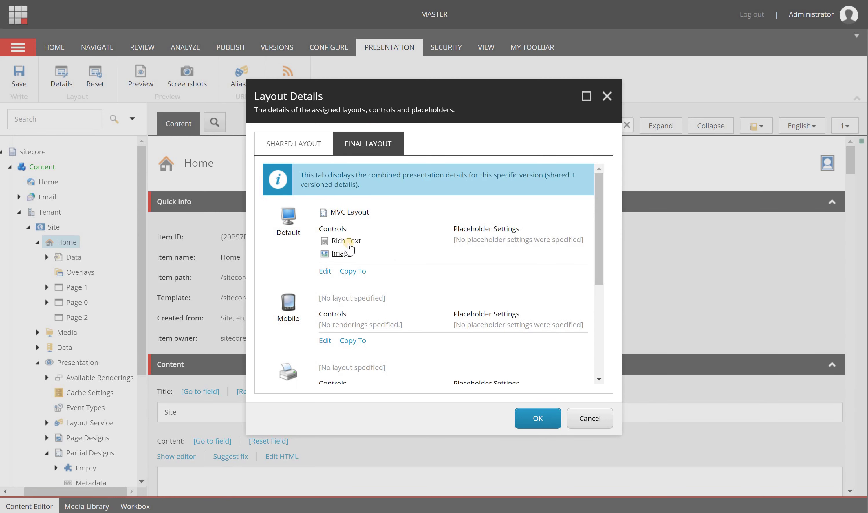
left_click(347, 242)
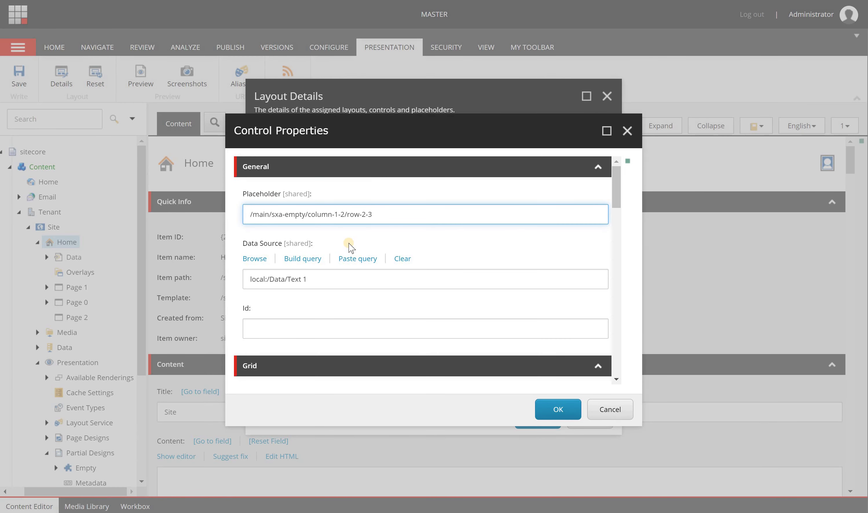
scroll(349, 247, "down", 10)
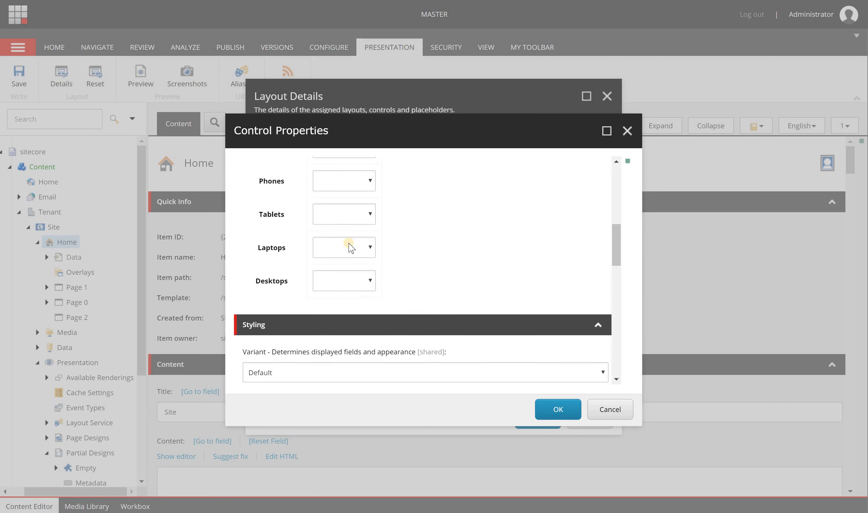
scroll(350, 246, "down", 7)
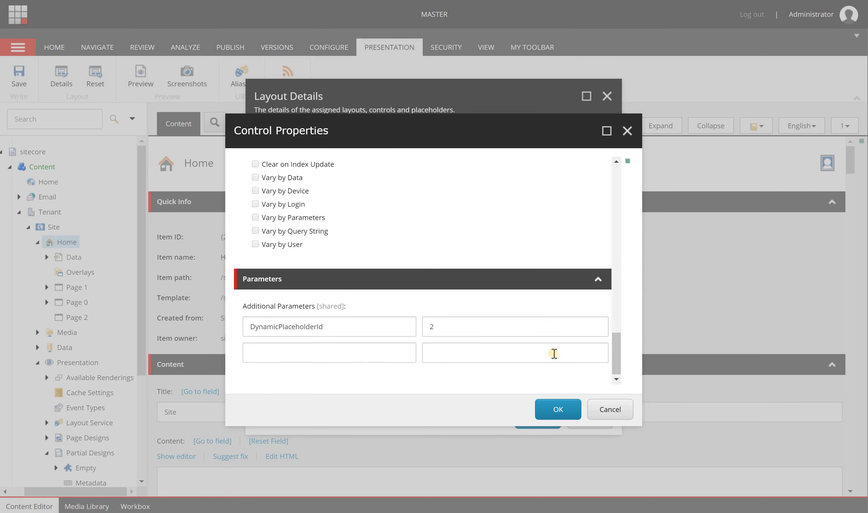
left_click(603, 413)
left_click(587, 421)
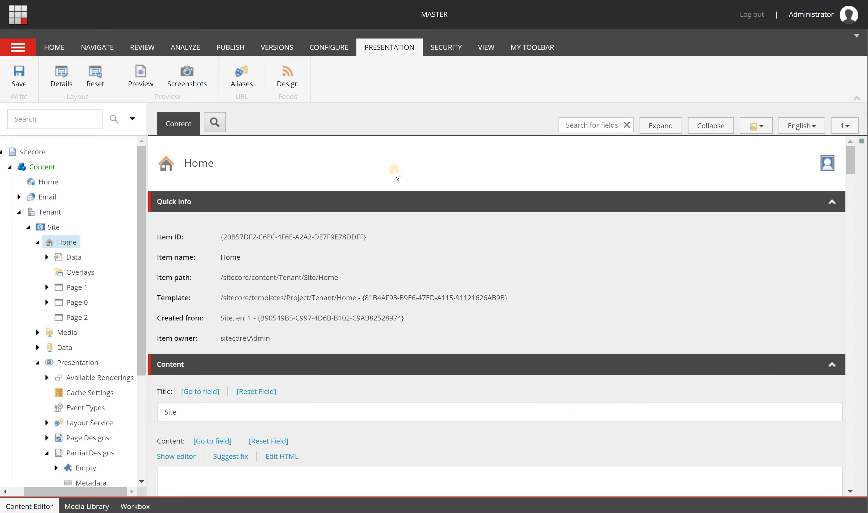